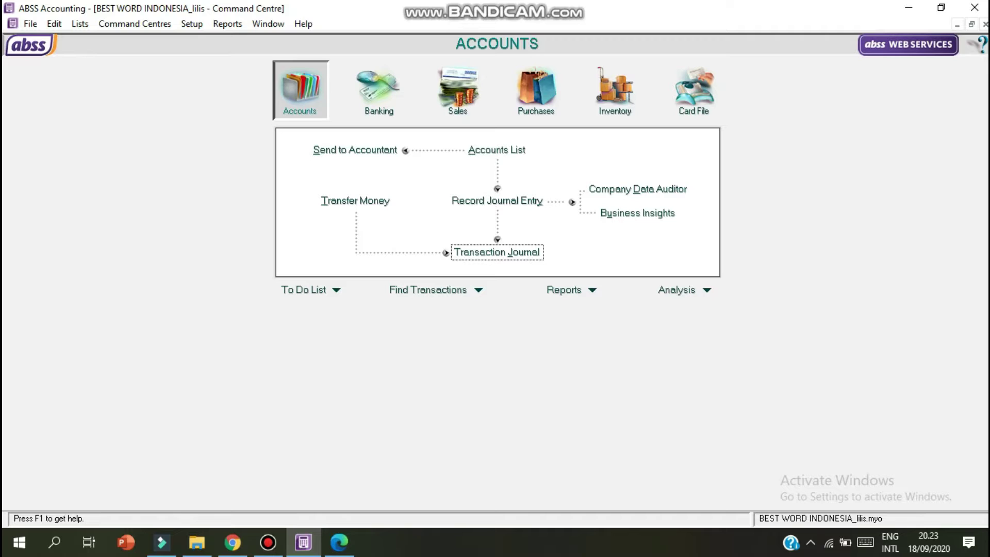
- Open a new Spend Money transaction in Banking and set its date to 23/01/2017
{"action": "left_click", "coordinate": [379, 91]}
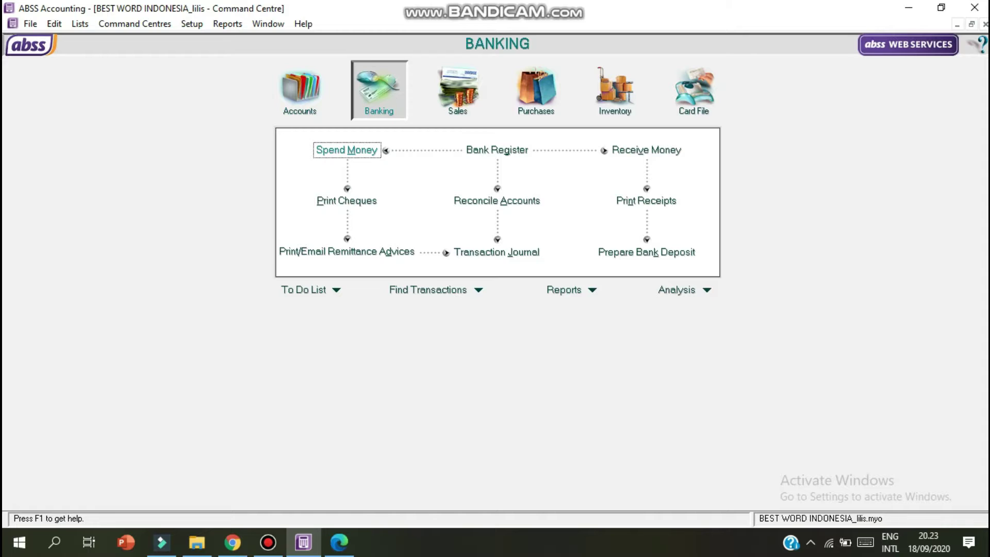
{"action": "left_click", "coordinate": [346, 150]}
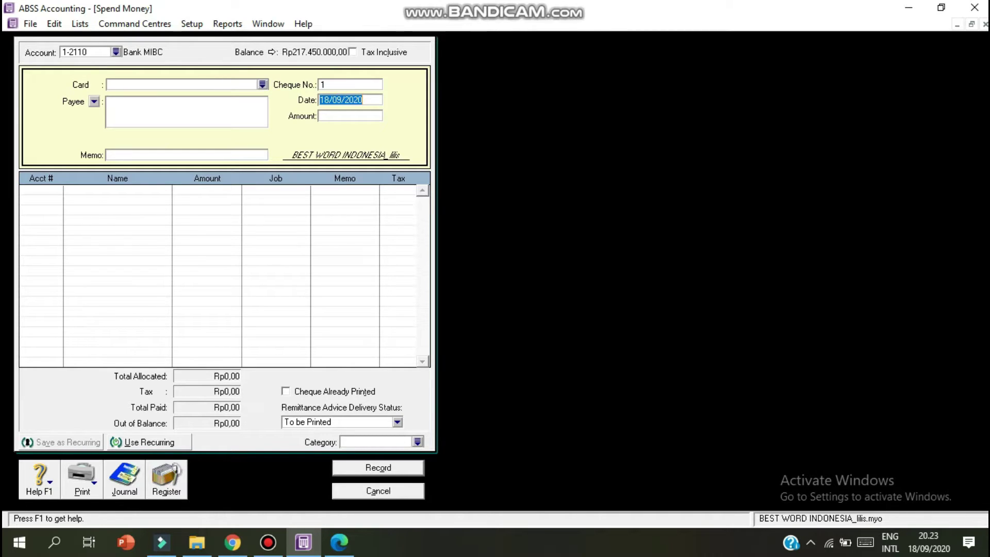
{"action": "type", "text": "23"}
{"action": "type", "text": "/01/2017"}
{"action": "key", "text": "Tab"}
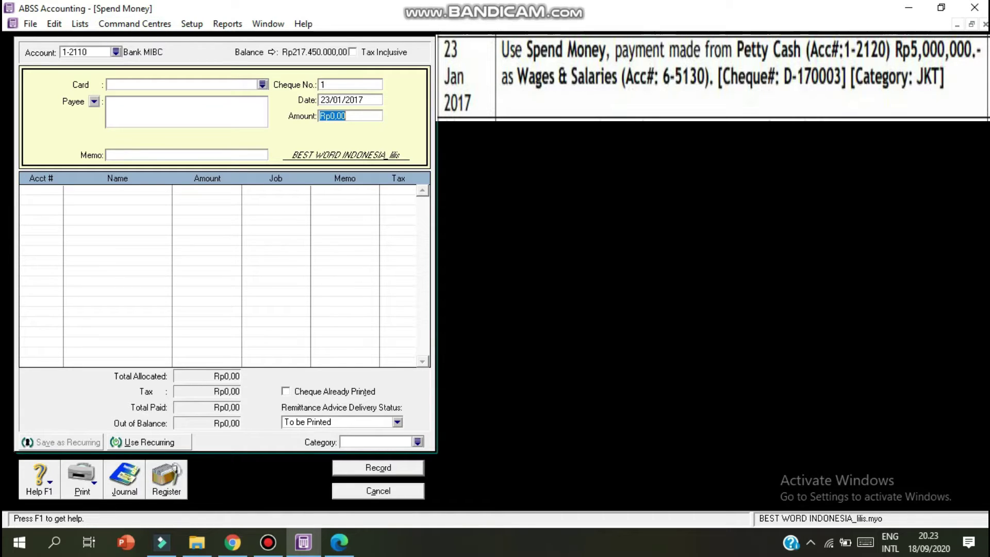
- Set the paying account to Petty Cash (1-2120) and the cheque number to D-170003
{"action": "key", "text": "shift+Tab"}
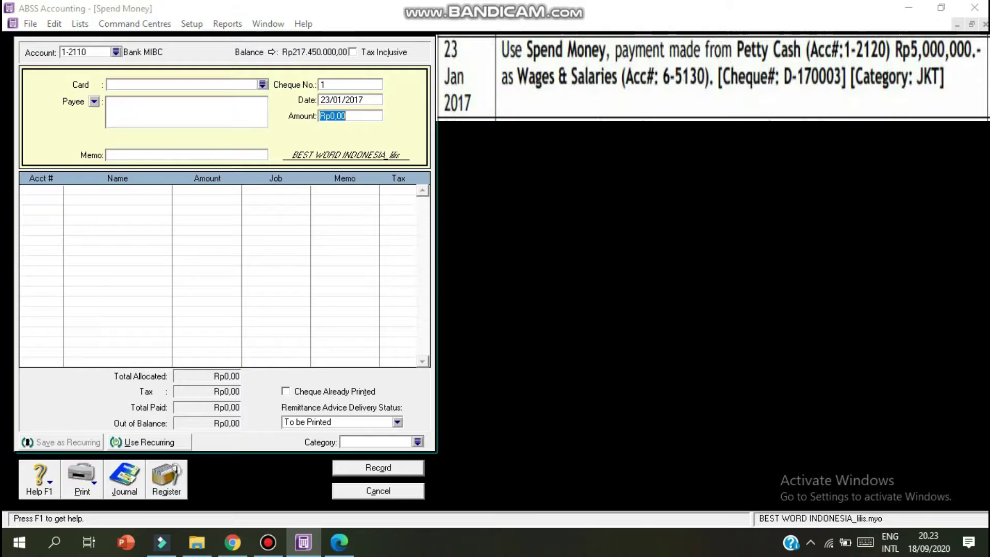
{"action": "type", "text": "1-2120"}
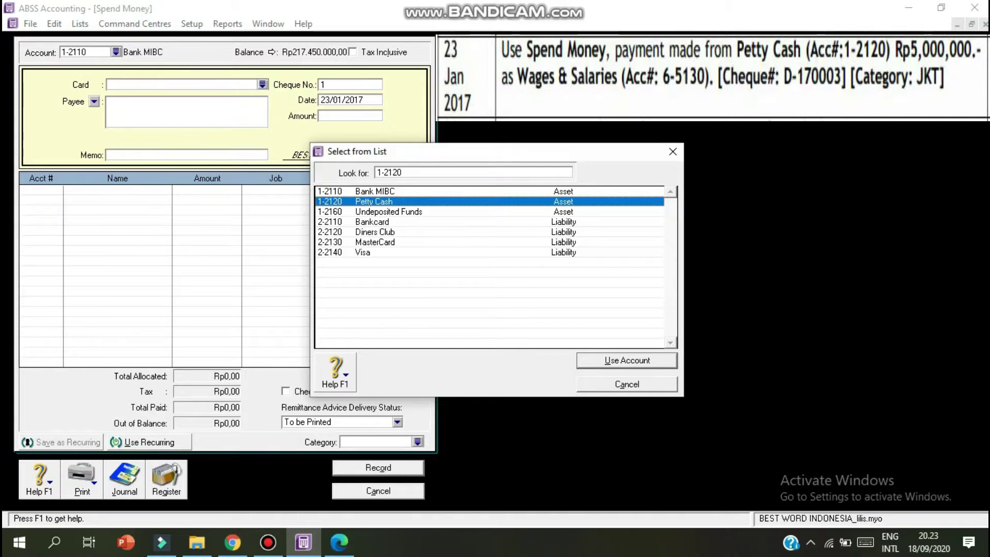
{"action": "key", "text": "Return"}
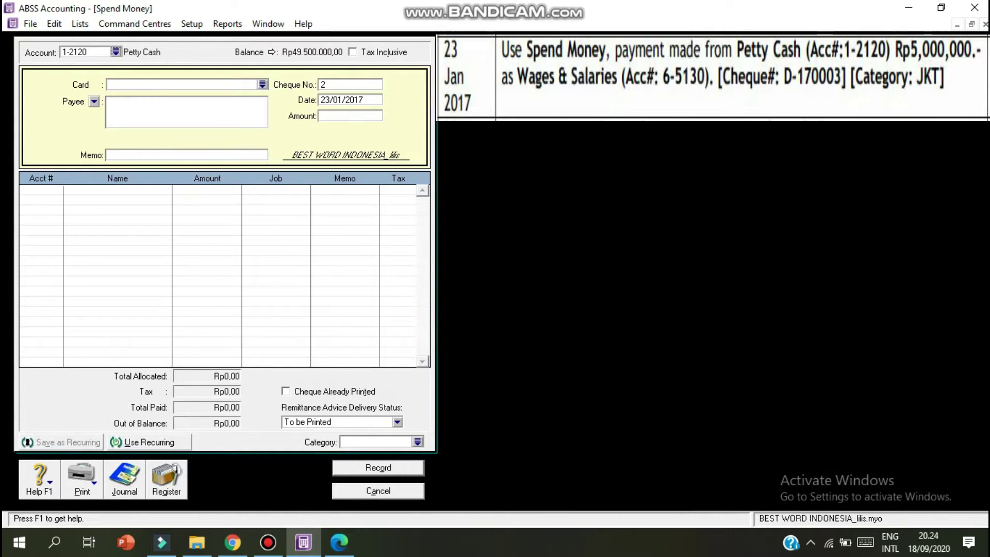
{"action": "key", "text": "Tab"}
{"action": "type", "text": "D-170003"}
- Enter a payment amount of Rp5.000.000 and the memo "Pembayaran Gaji"
{"action": "left_click", "coordinate": [350, 115]}
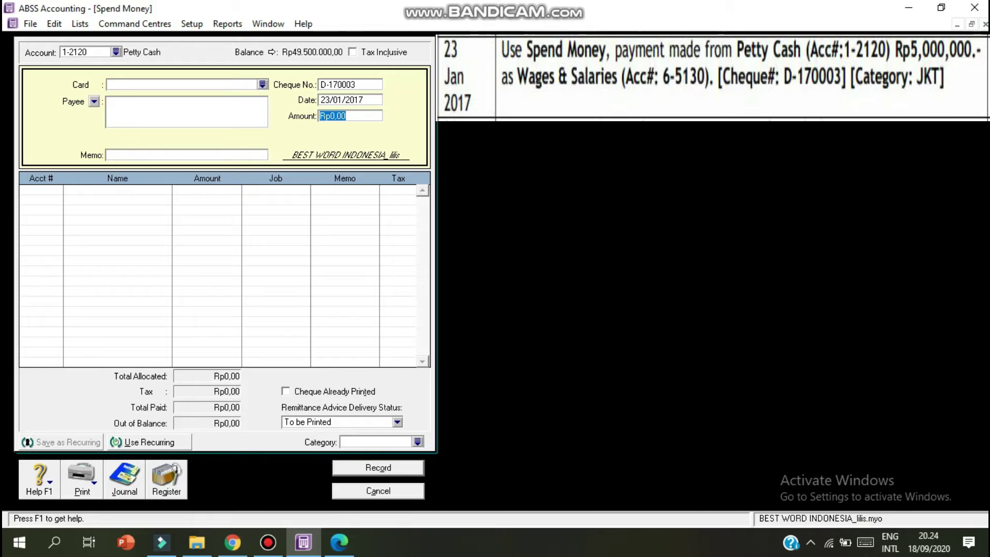
{"action": "type", "text": "5.000.00"}
{"action": "type", "text": "0"}
{"action": "left_click", "coordinate": [108, 85]}
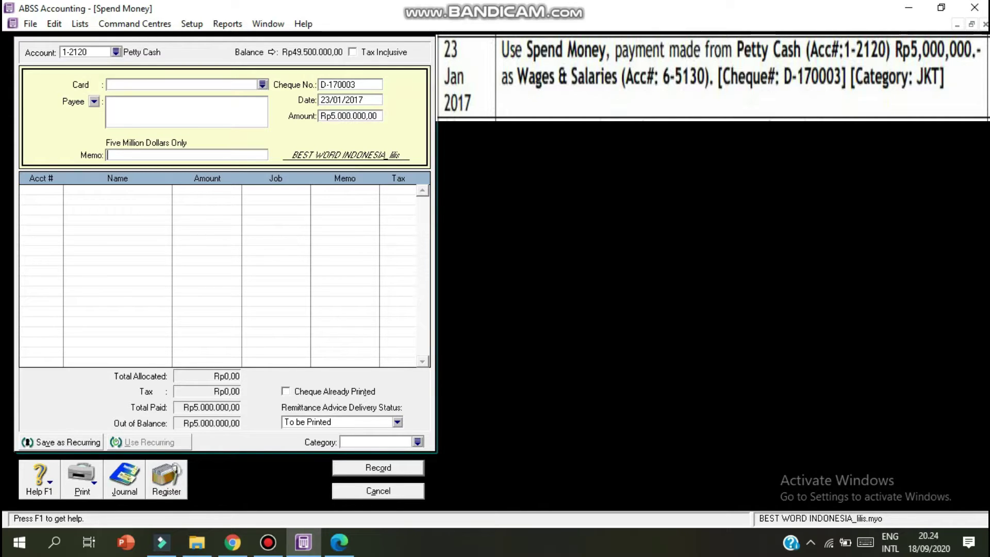
{"action": "left_click", "coordinate": [109, 155]}
{"action": "type", "text": "Pembayaran G"}
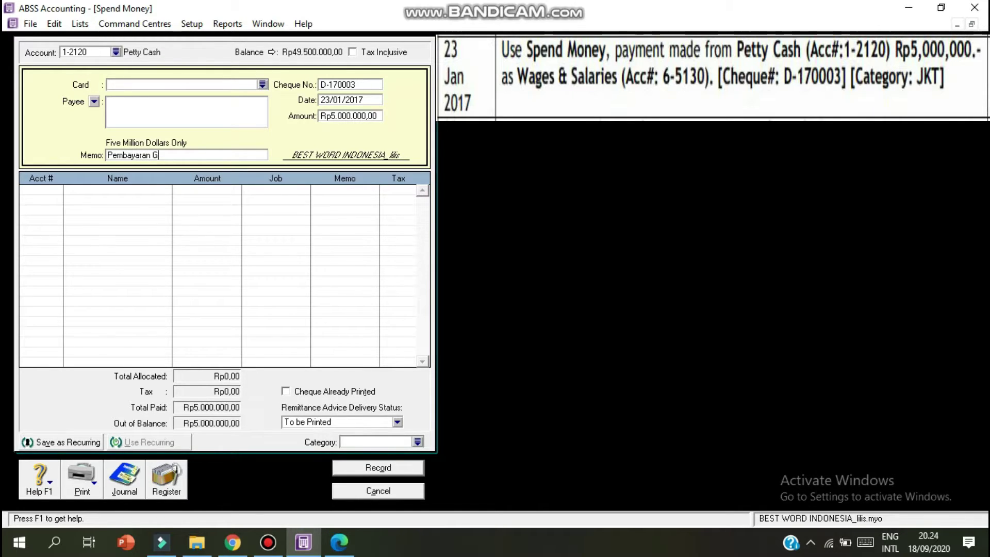
{"action": "type", "text": "aji"}
{"action": "key", "text": "Tab"}
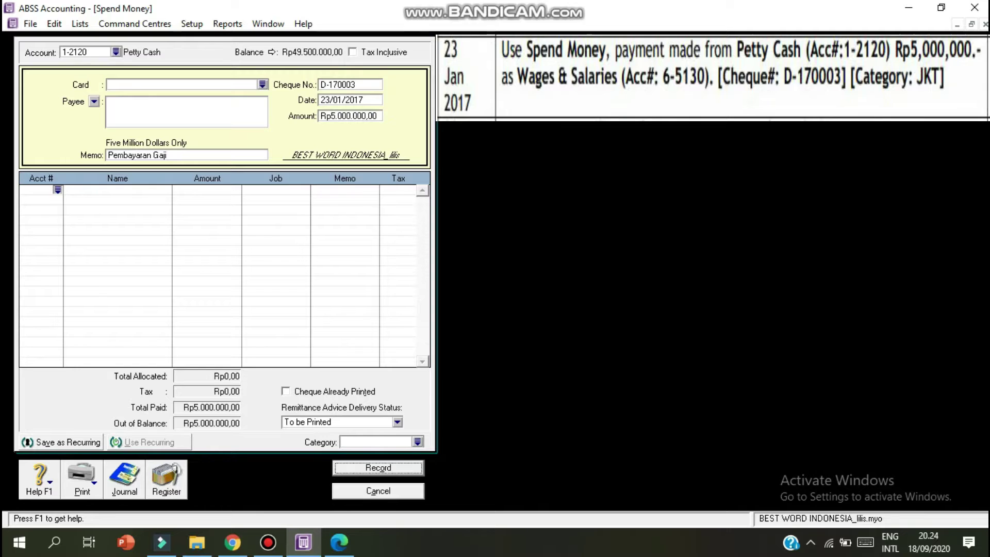
- Allocate the full payment to the Wages & Salaries expense account (6-5130) on the first line
{"action": "type", "text": "6-"}
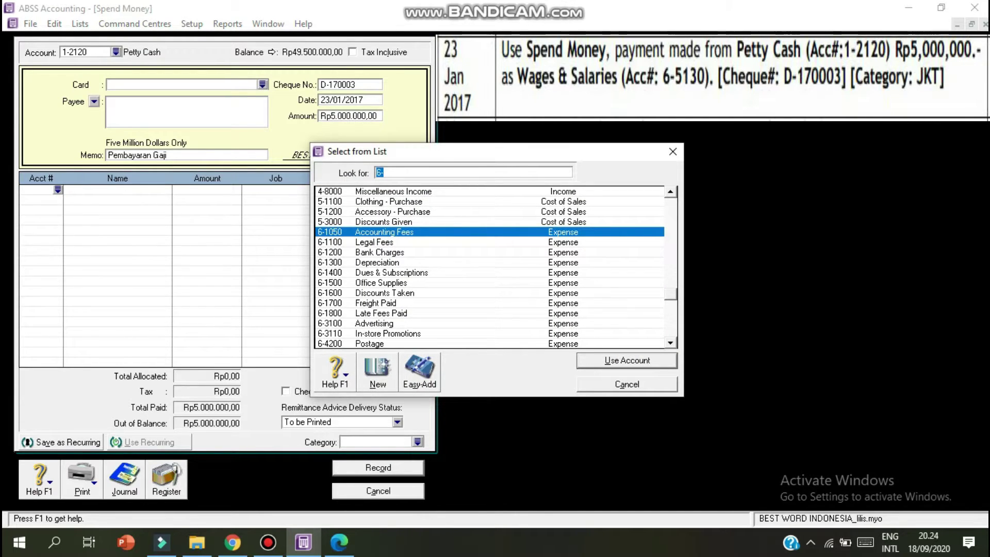
{"action": "type", "text": "6-4200"}
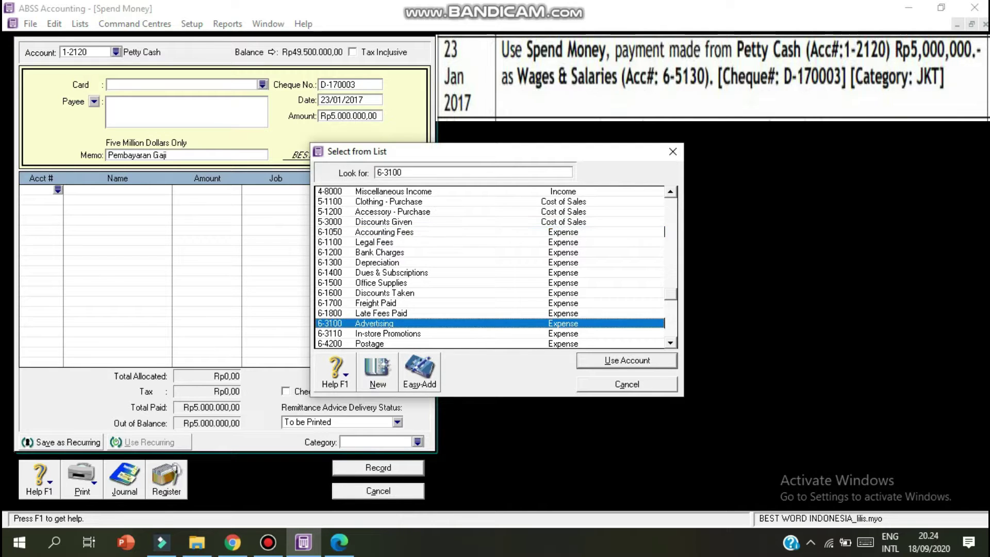
{"action": "key", "text": "Down"}
{"action": "key", "text": "Down"}
{"action": "key", "text": "Down"}
{"action": "key", "text": "Down"}
{"action": "key", "text": "Down"}
{"action": "key", "text": "Down"}
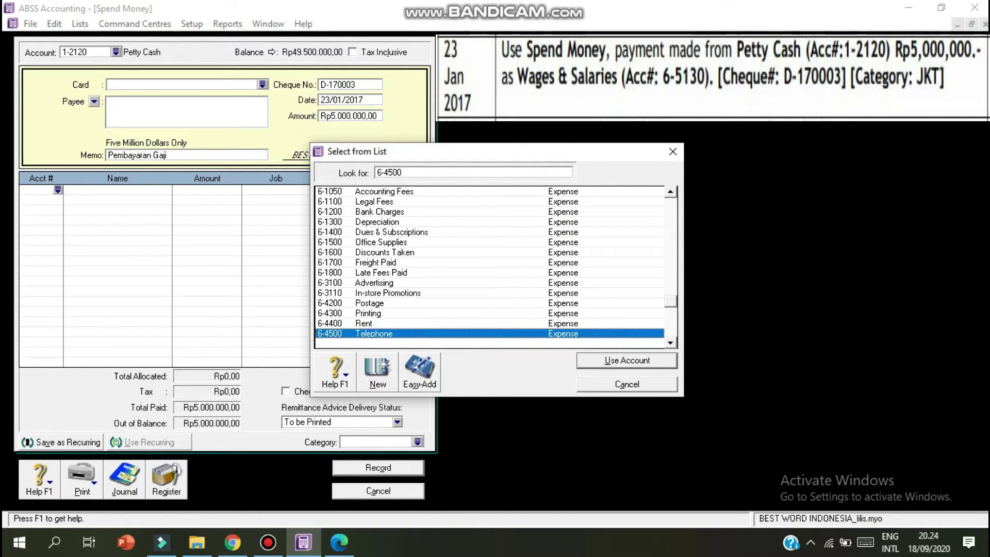
{"action": "key", "text": "Down"}
{"action": "key", "text": "Down"}
{"action": "key", "text": "Down"}
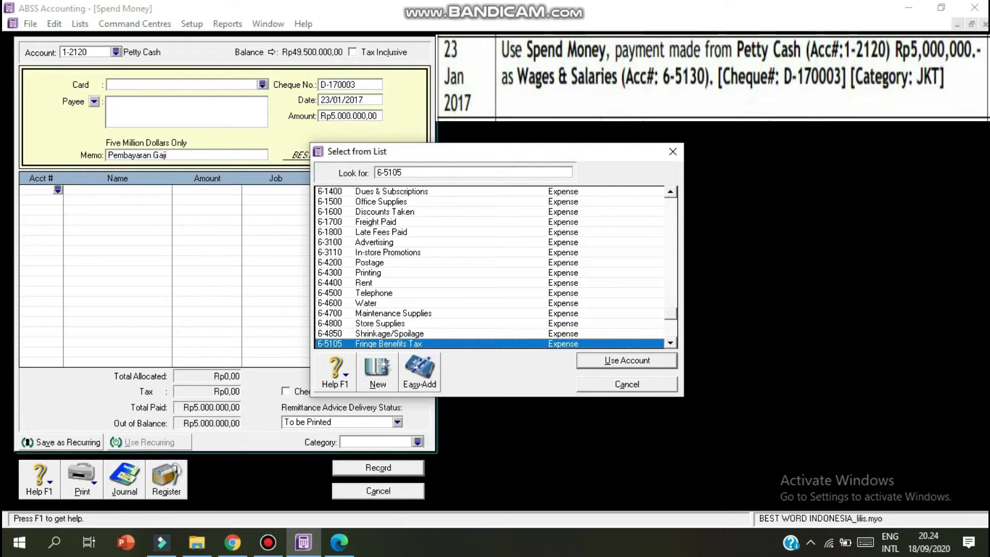
{"action": "key", "text": "Down"}
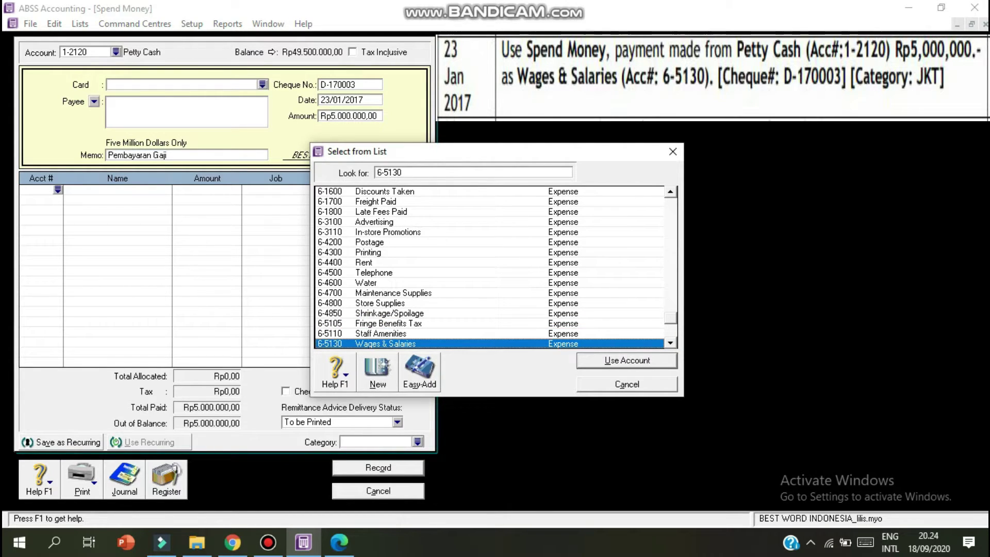
{"action": "key", "text": "Down"}
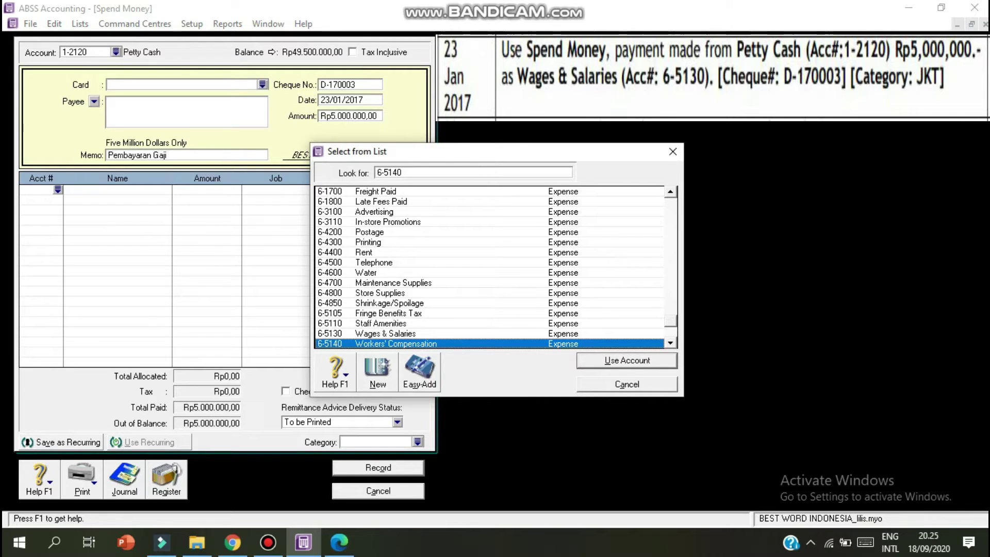
{"action": "key", "text": "Up"}
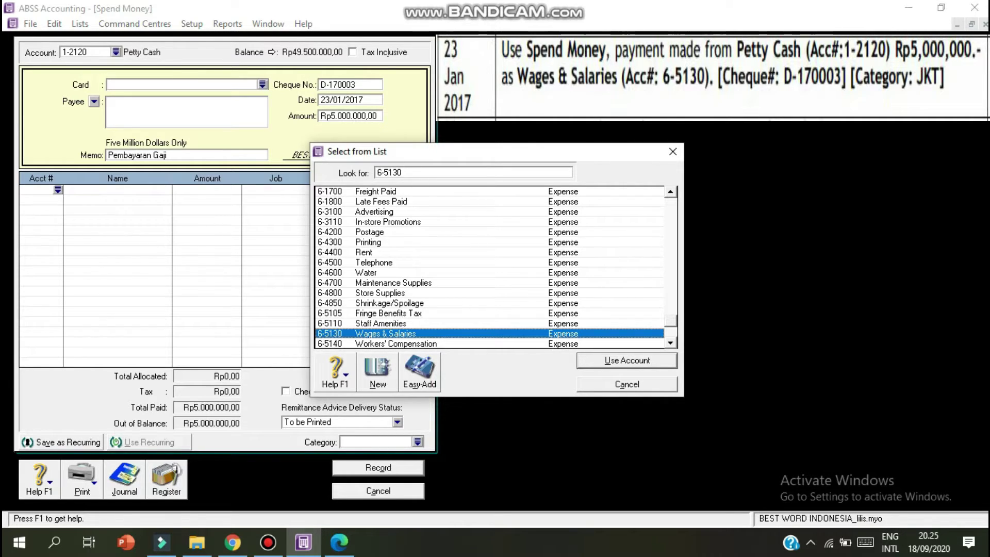
{"action": "key", "text": "Return"}
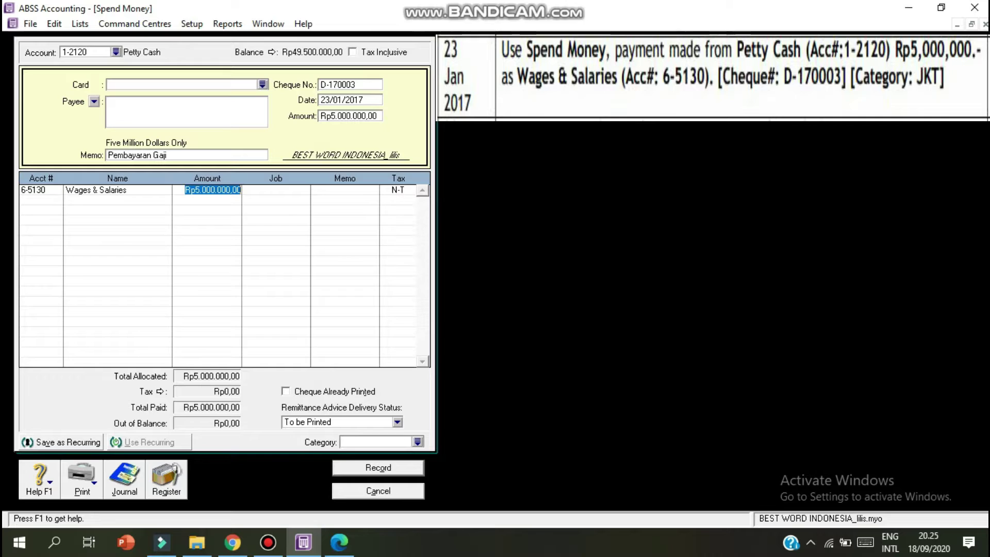
{"action": "key", "text": "Tab"}
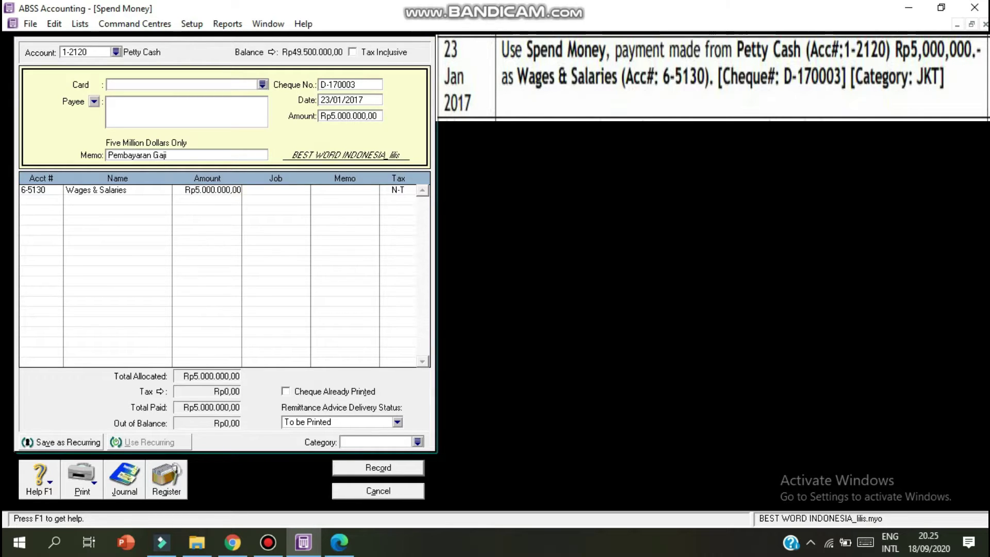
- Set the payment's category to JKT, make it tax inclusive, and record the transaction
{"action": "type", "text": "JKT"}
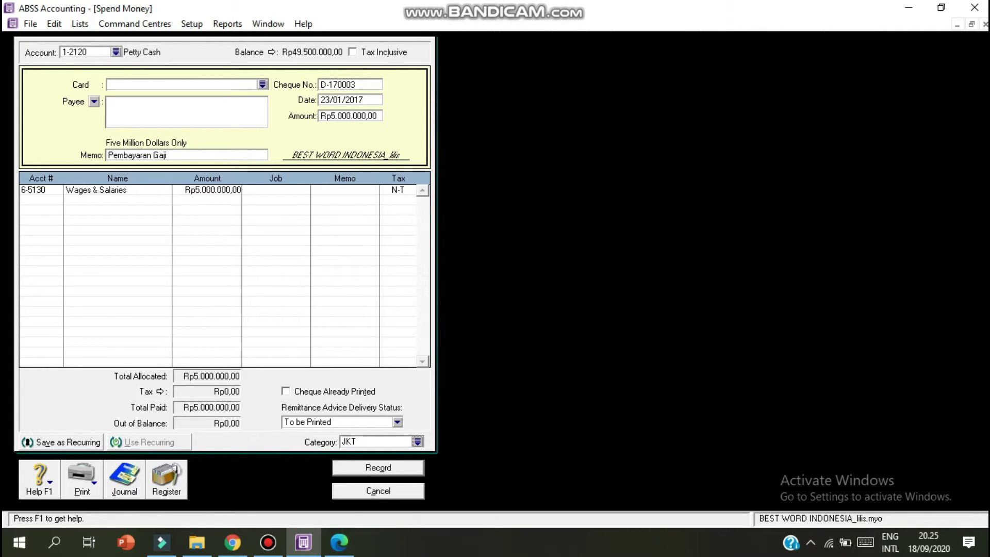
{"action": "left_click", "coordinate": [388, 190]}
{"action": "key", "text": "alt+l"}
{"action": "key", "text": "alt+c"}
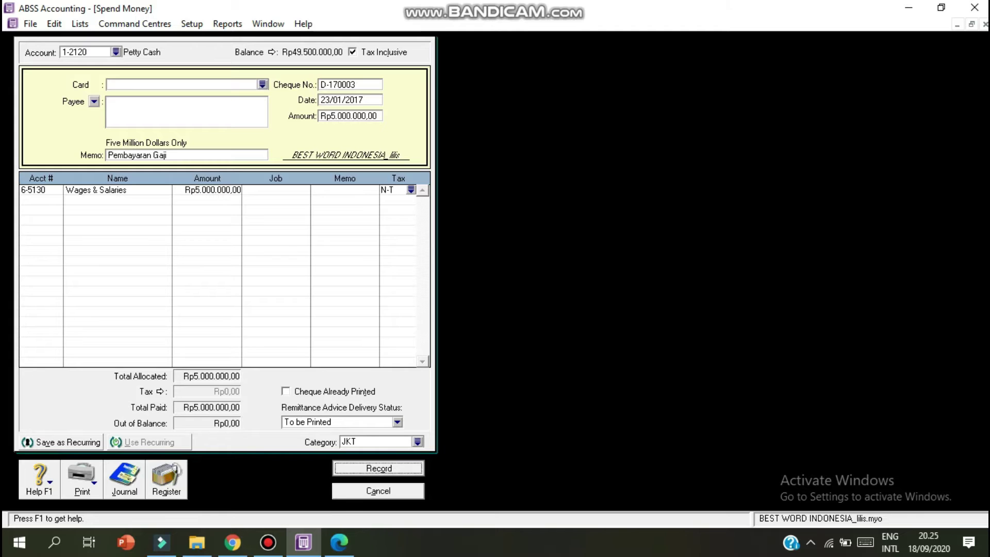
{"action": "key", "text": "Return"}
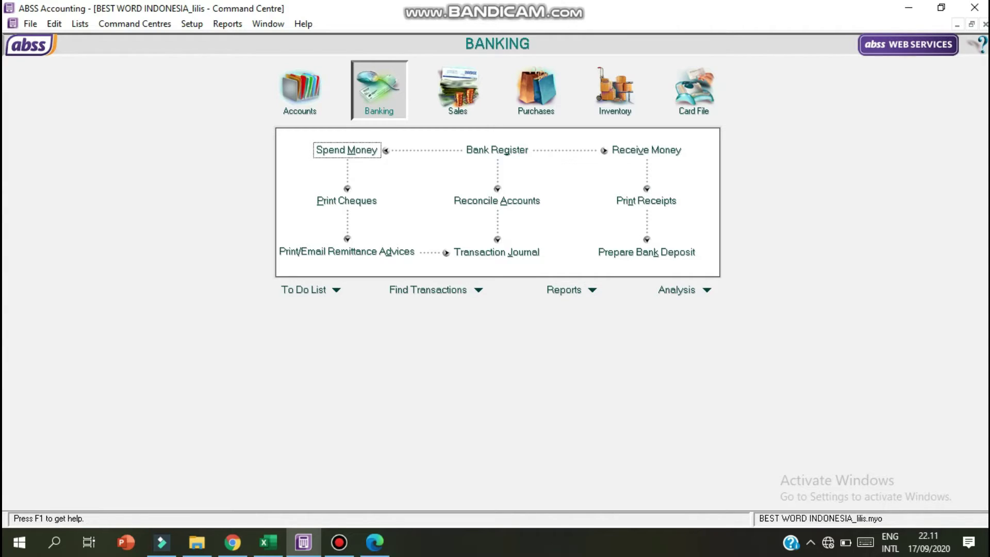
- Open a new Receive Money transaction and set its date to 28/01/2017
{"action": "left_click", "coordinate": [646, 150]}
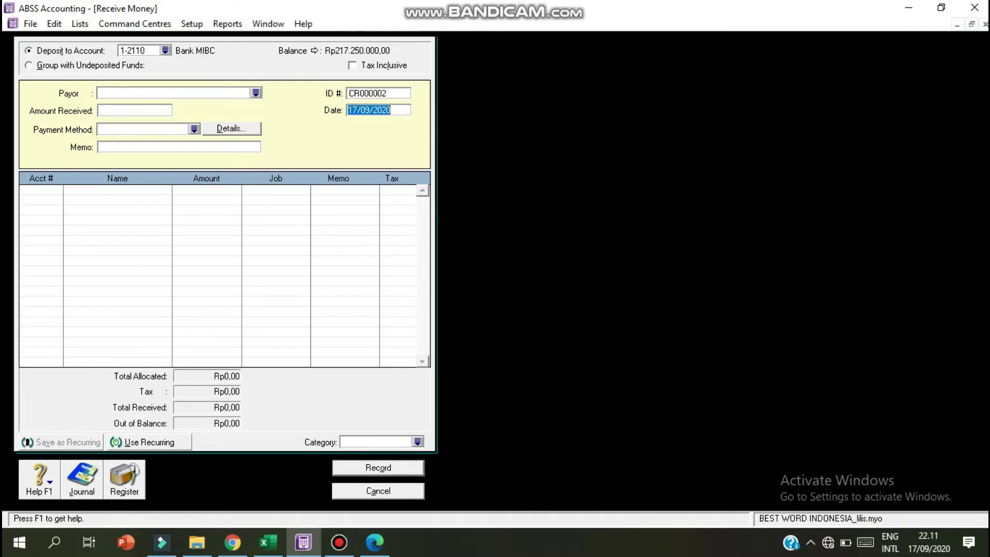
{"action": "type", "text": "2"}
{"action": "type", "text": "8"}
{"action": "type", "text": "/01"}
{"action": "type", "text": "/2017"}
{"action": "key", "text": "Tab"}
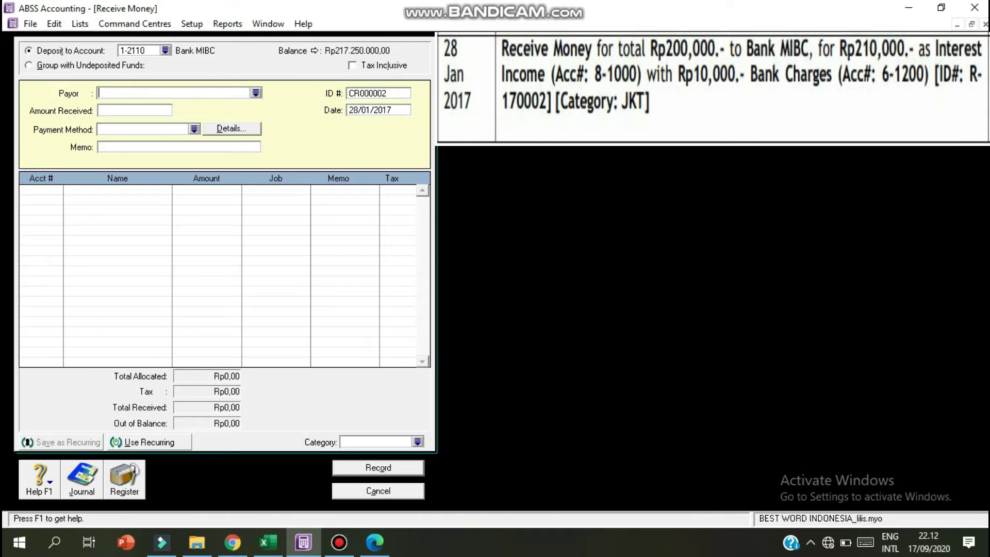
- Fill in the receipt header with an amount received of Rp200.000, ID R-170002 and the memo "Interest income"
{"action": "key", "text": "Tab"}
{"action": "type", "text": "200000"}
{"action": "key", "text": "Tab"}
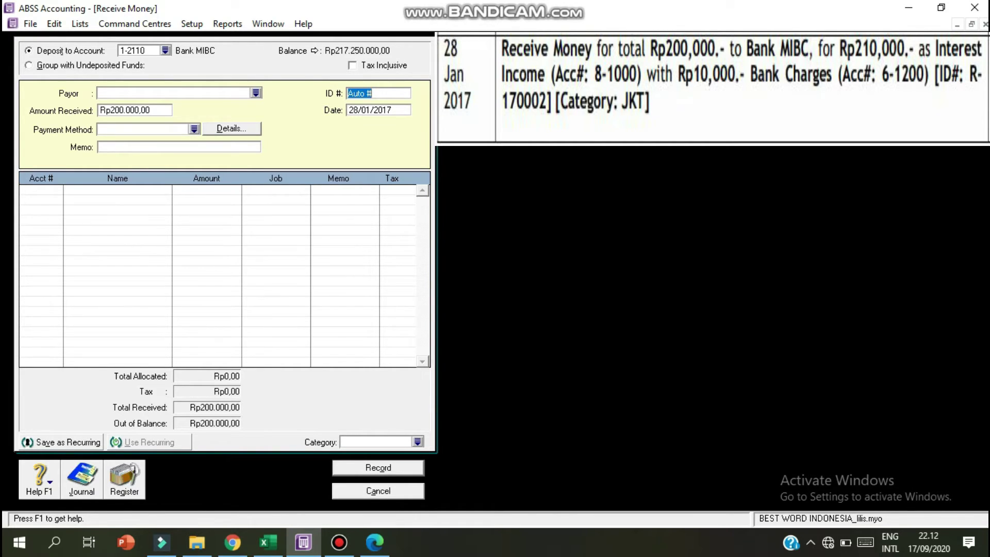
{"action": "type", "text": "R-170002"}
{"action": "left_click", "coordinate": [100, 147]}
{"action": "type", "text": "I"}
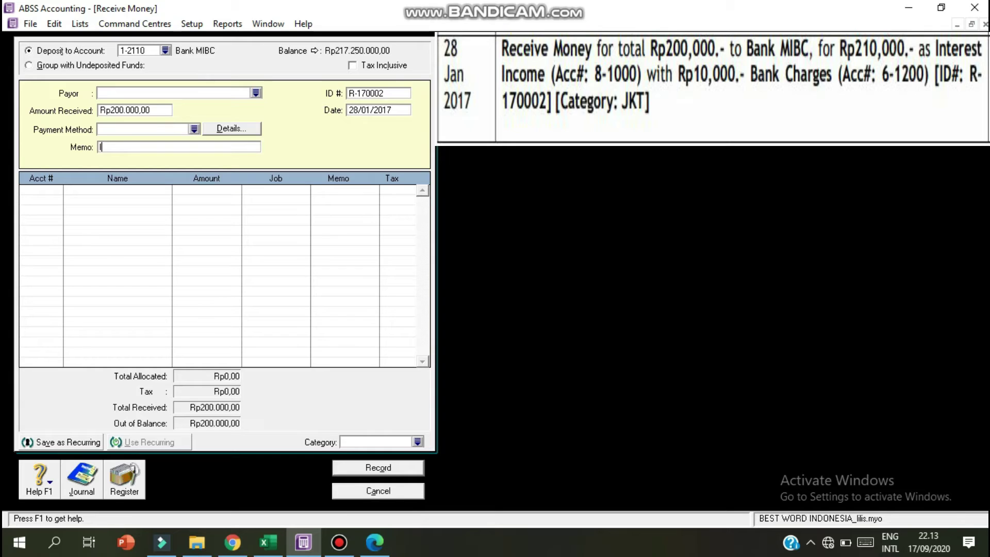
{"action": "type", "text": "nterest income"}
- Allocate Rp210.000 to Interest Income (8-1000) on the first line and set the amount received to Rp210.000
{"action": "left_click", "coordinate": [38, 190]}
{"action": "type", "text": "4-"}
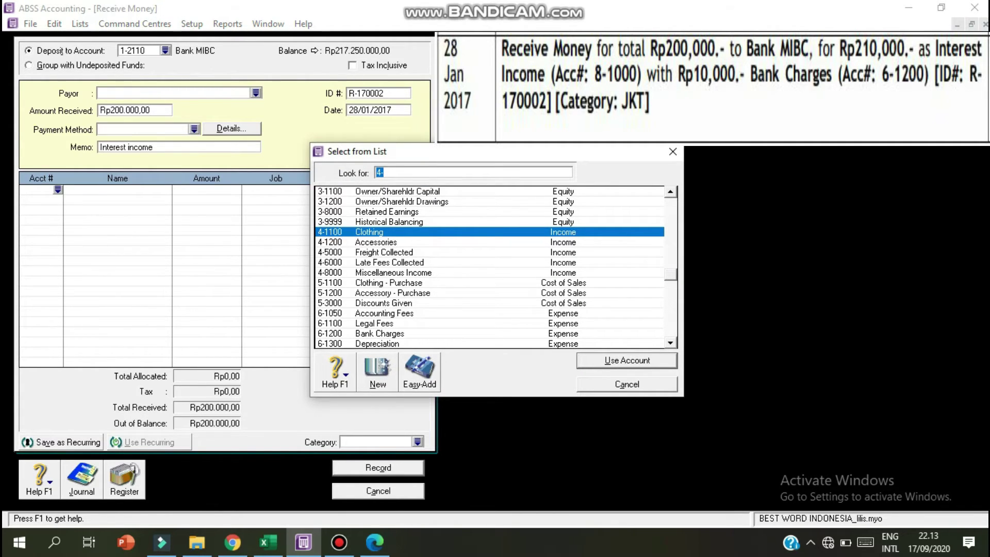
{"action": "type", "text": "8"}
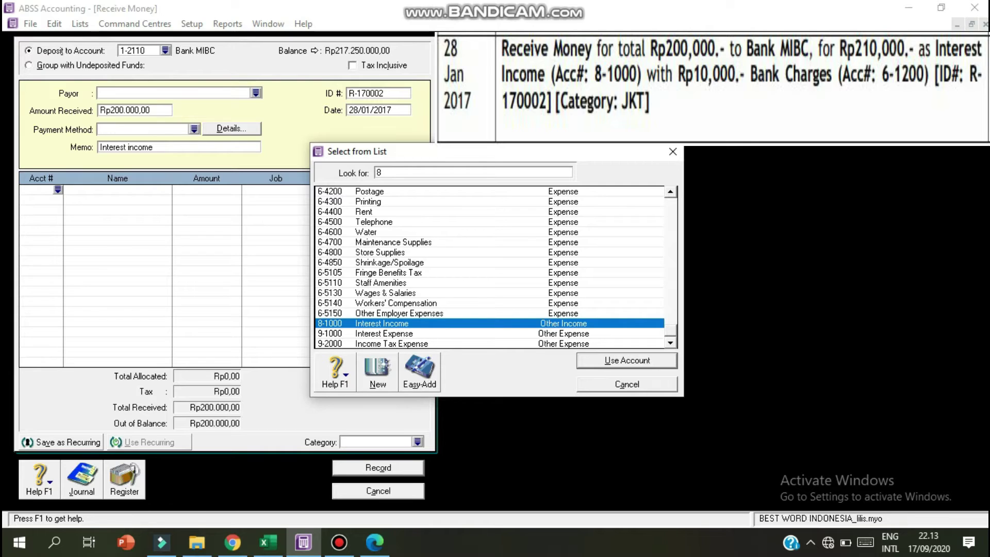
{"action": "key", "text": "Return"}
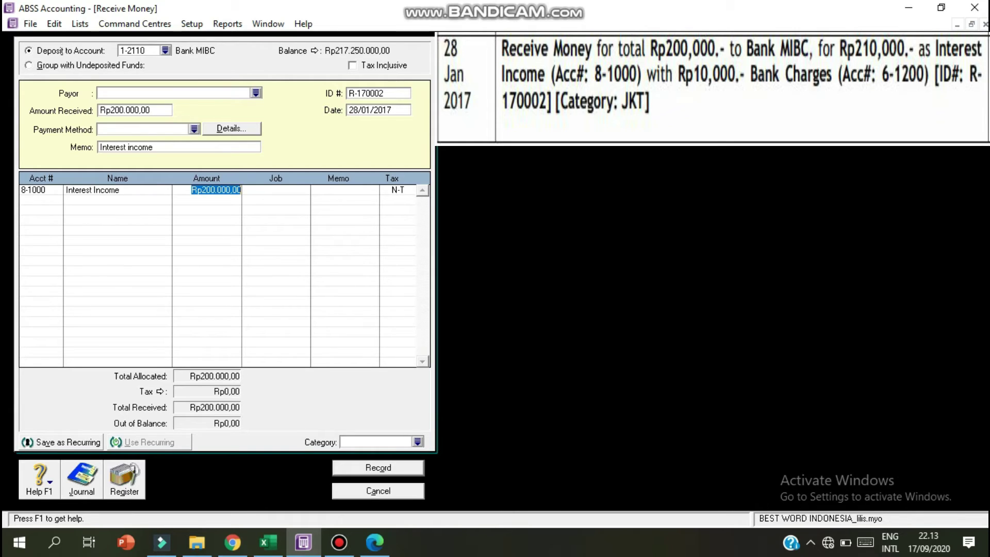
{"action": "type", "text": "210000"}
{"action": "left_click", "coordinate": [123, 110]}
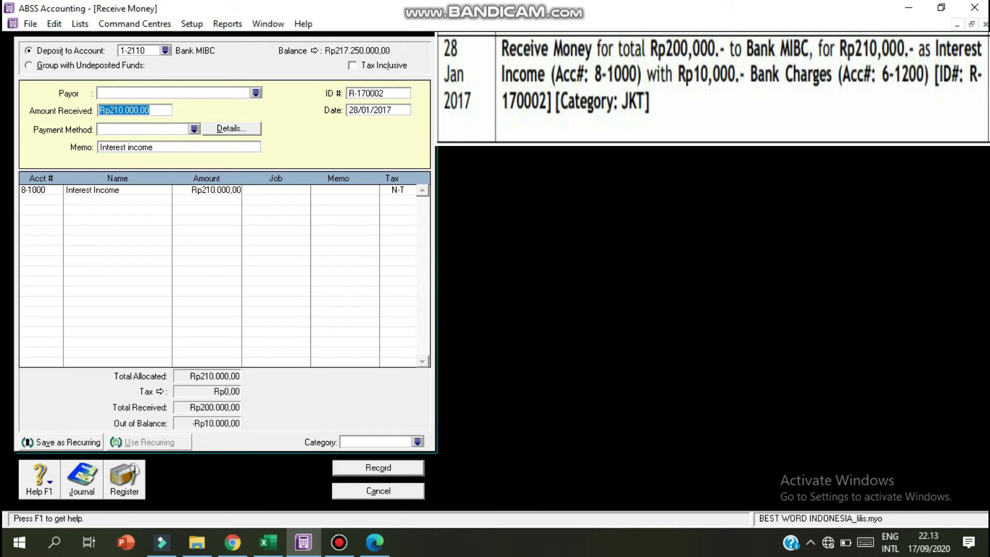
- Add the Bank Charges account (6-1200) on the second allocation line of the receipt
{"action": "left_click", "coordinate": [37, 199]}
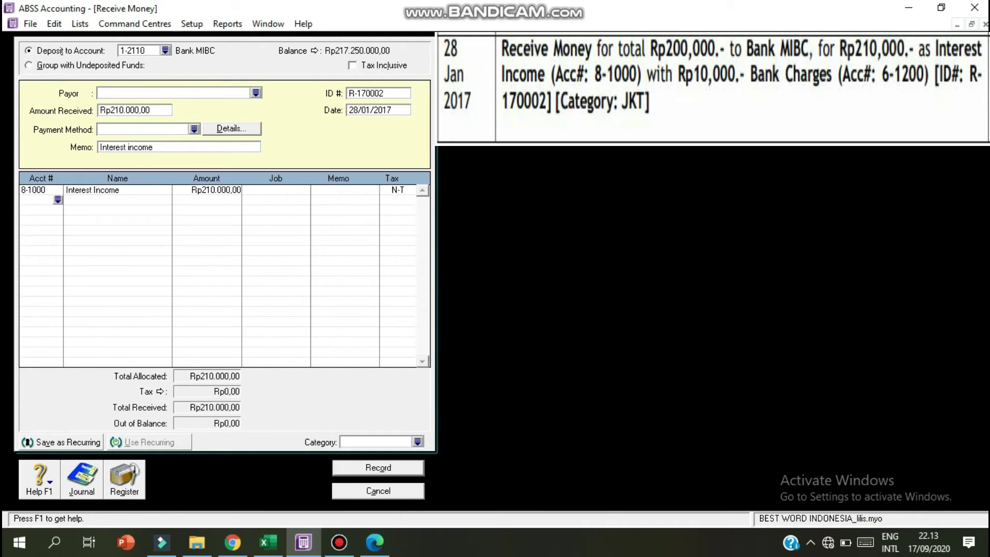
{"action": "type", "text": "4"}
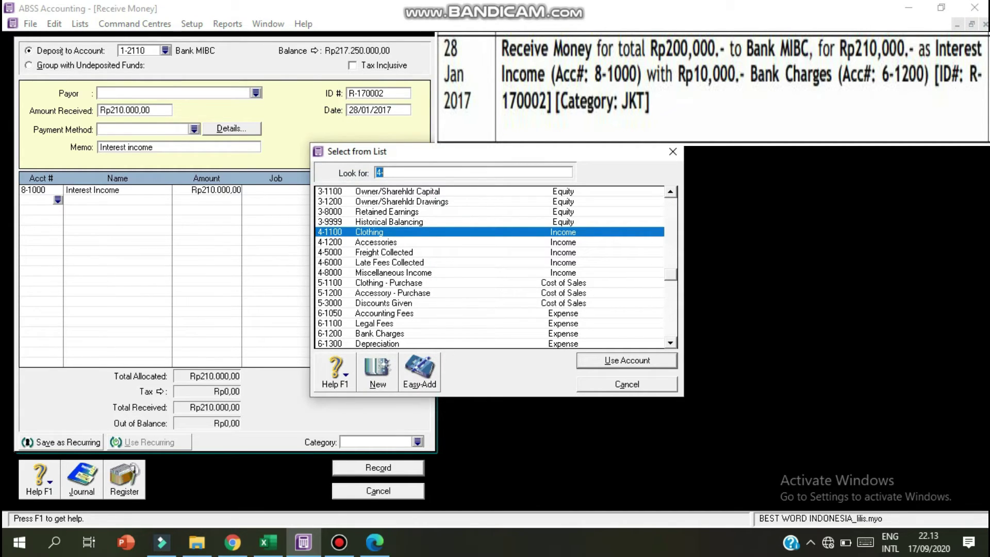
{"action": "type", "text": "6"}
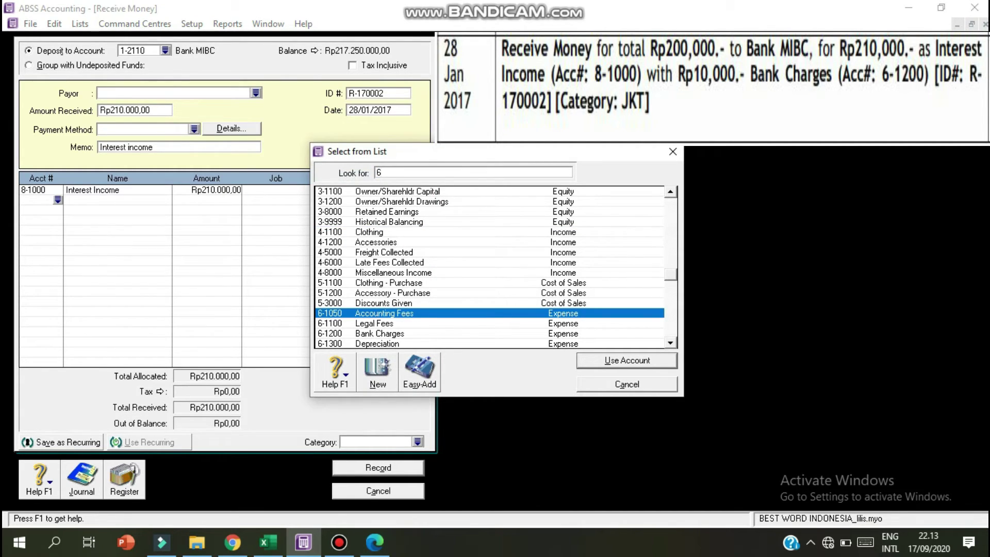
{"action": "type", "text": "-1200"}
{"action": "key", "text": "Return"}
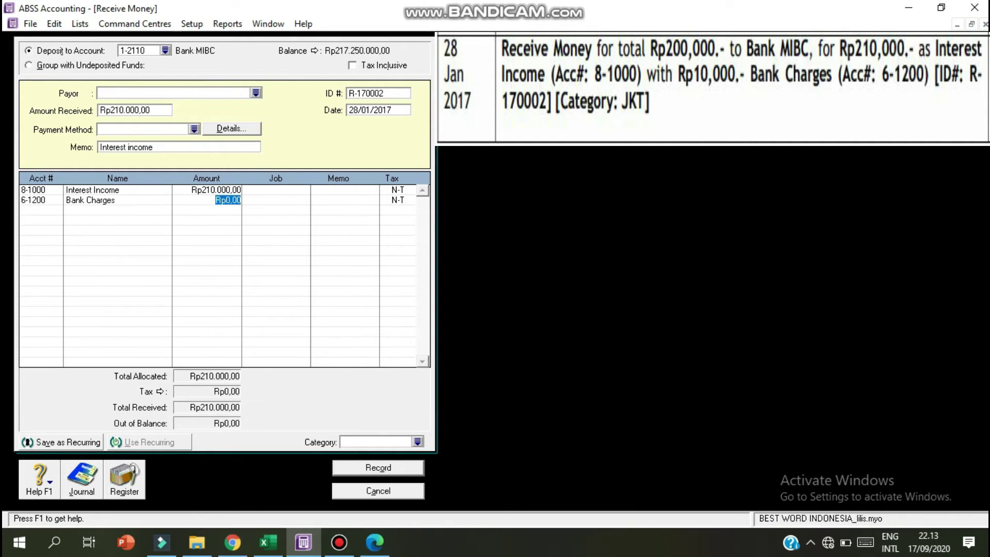
- Set the amount received to Rp200.000 and allocate -Rp10.000 to the Bank Charges line
{"action": "left_click", "coordinate": [124, 110]}
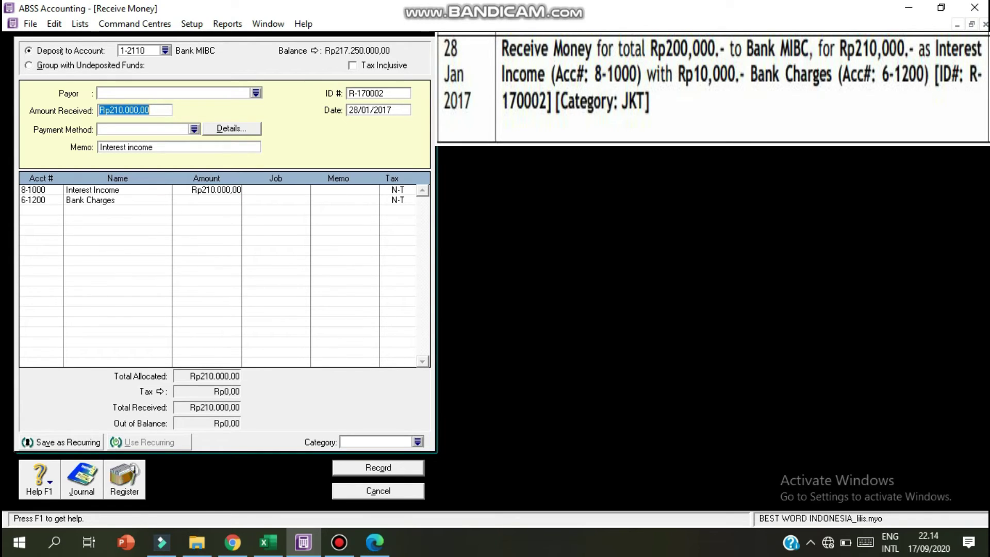
{"action": "type", "text": "200000"}
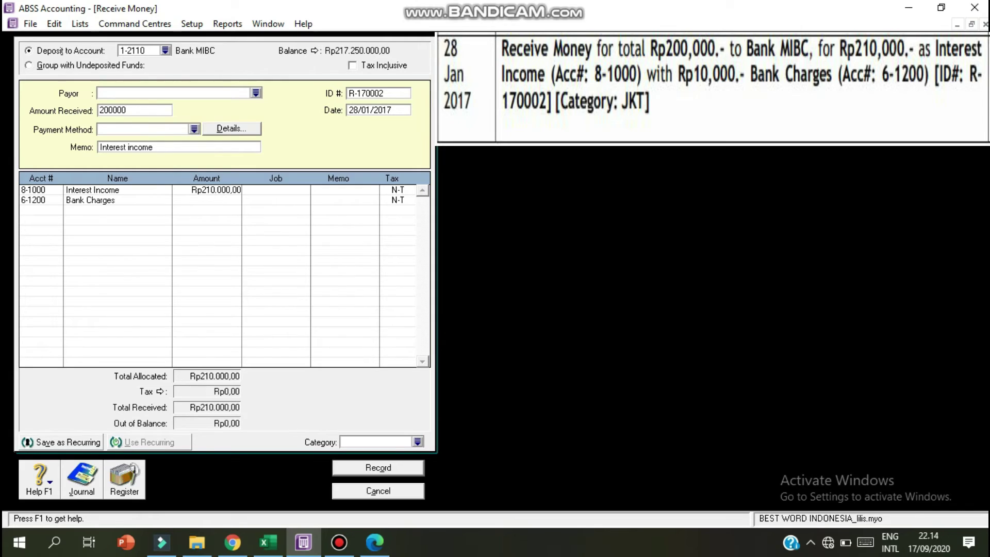
{"action": "key", "text": "Tab"}
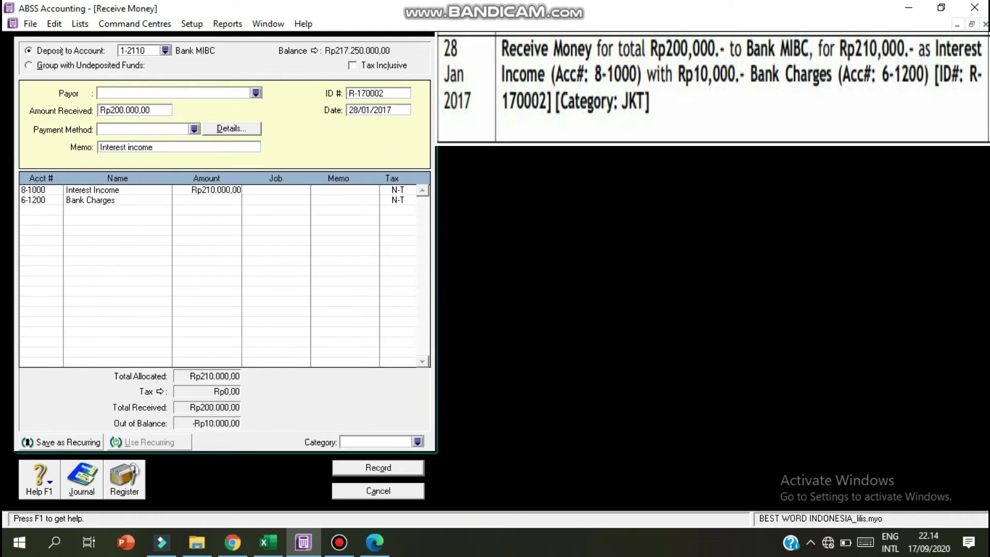
{"action": "left_click", "coordinate": [216, 200]}
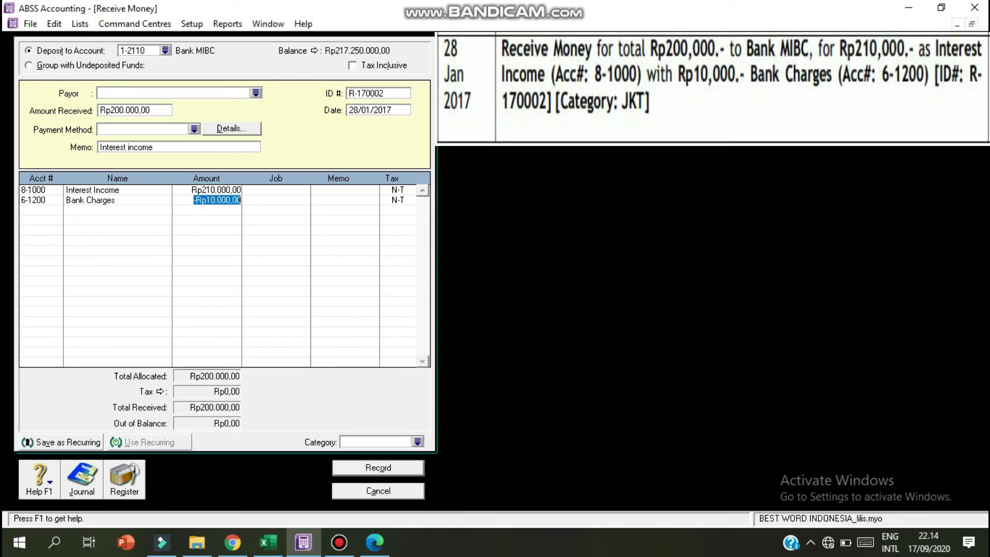
- Review the debit and credit entries in the receipt's transaction recap, then close the recap
{"action": "key", "text": "ctrl+r"}
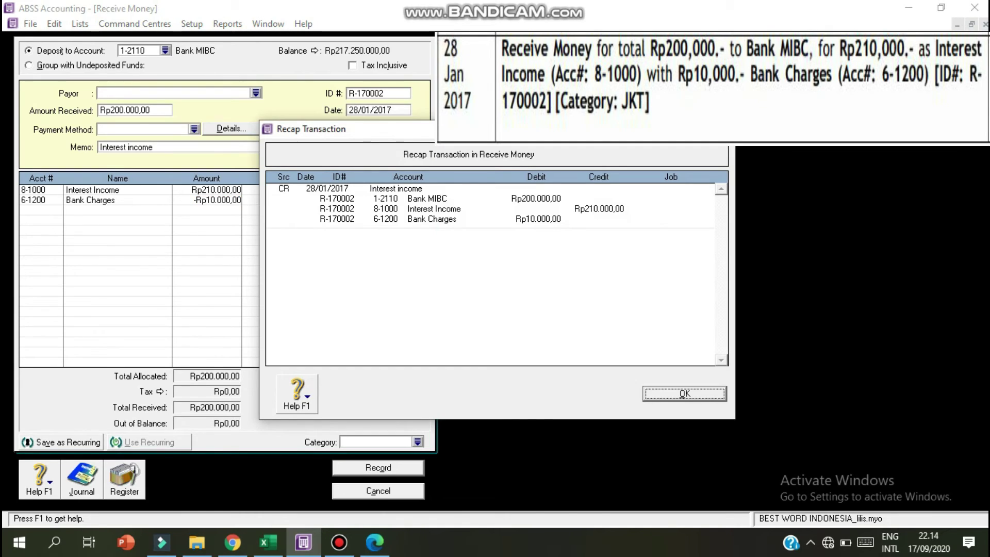
{"action": "left_click_drag", "start_coordinate": [375, 136], "coordinate": [142, 227]}
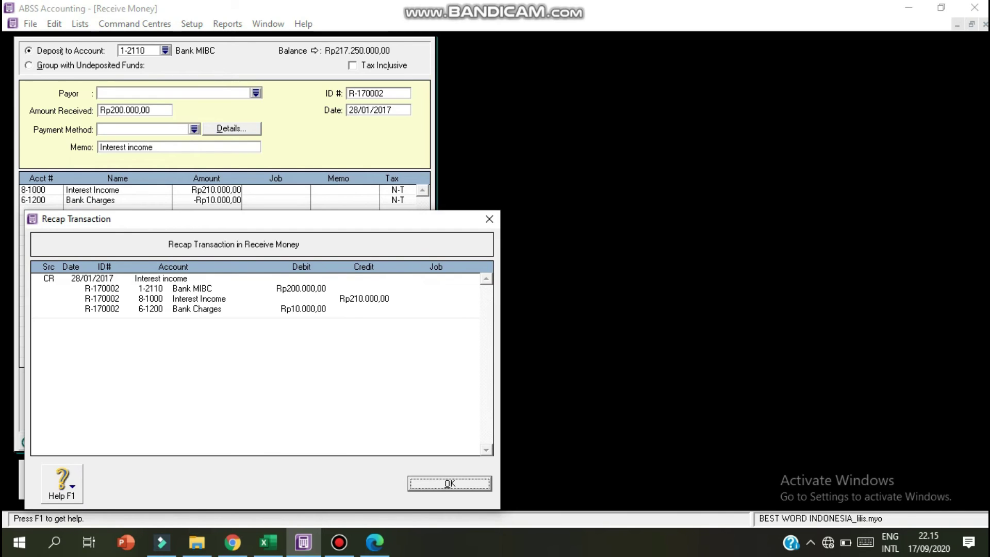
{"action": "key", "text": "Return"}
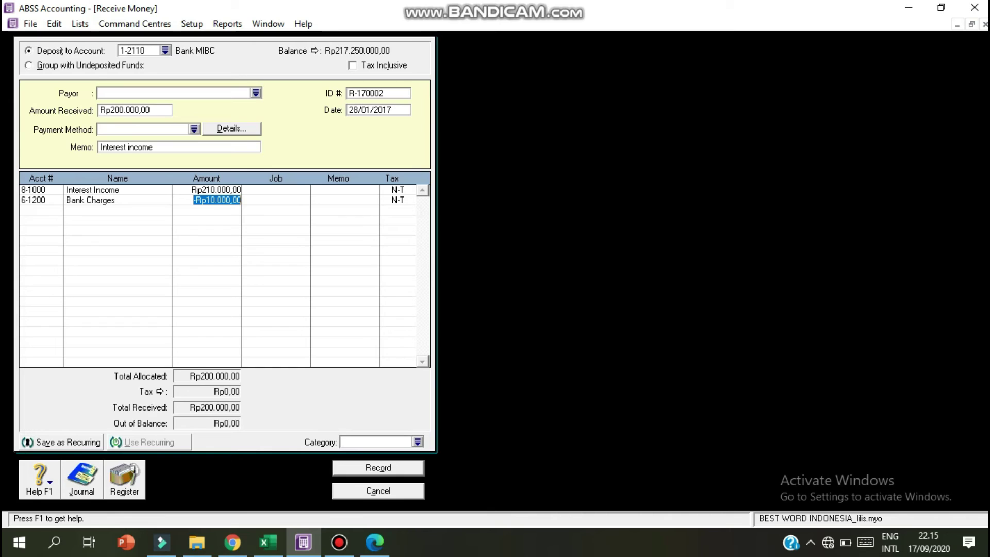
- Assign category JKT to the receipt, record it without job numbers, and close the Receive Money window
{"action": "left_click", "coordinate": [376, 442]}
{"action": "type", "text": "JKT"}
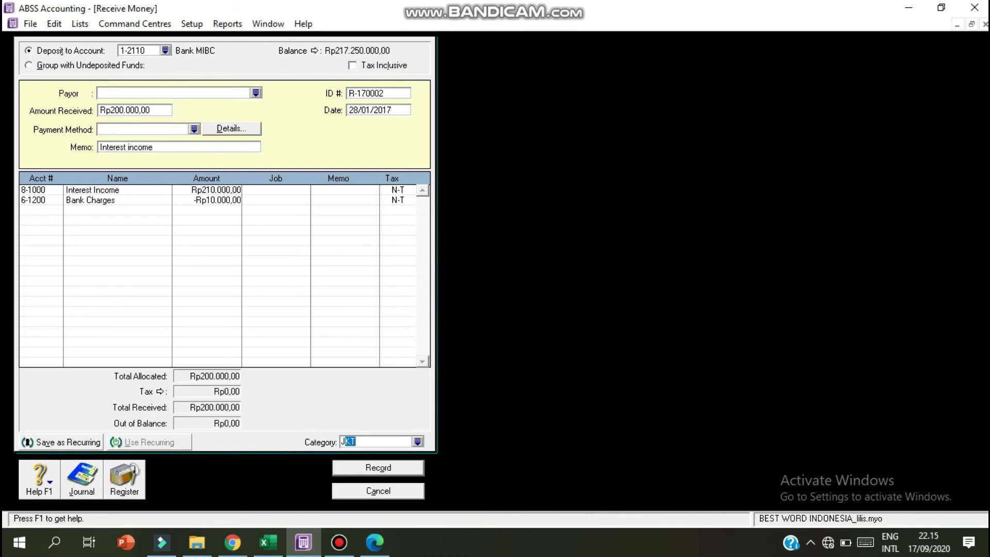
{"action": "key", "text": "Tab"}
{"action": "key", "text": "Return"}
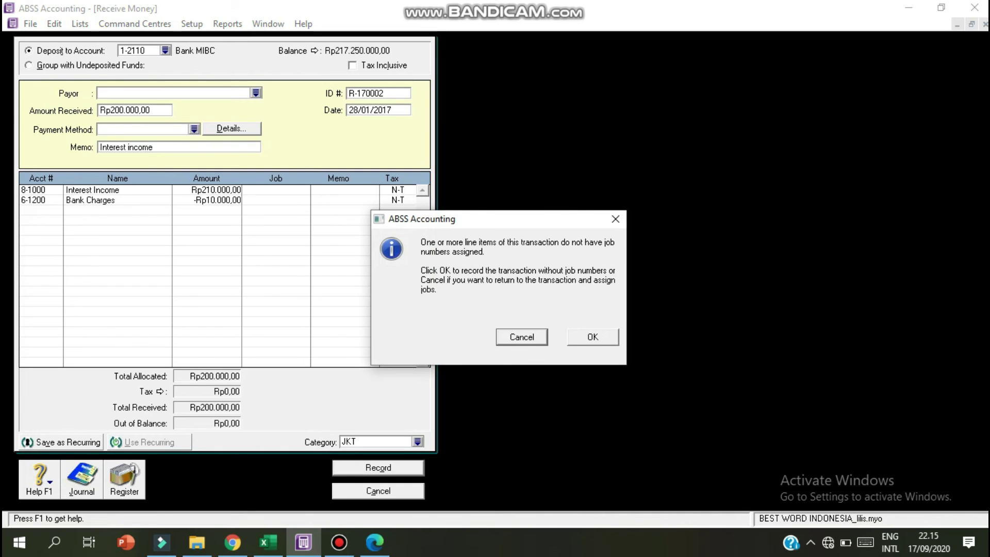
{"action": "key", "text": "Return"}
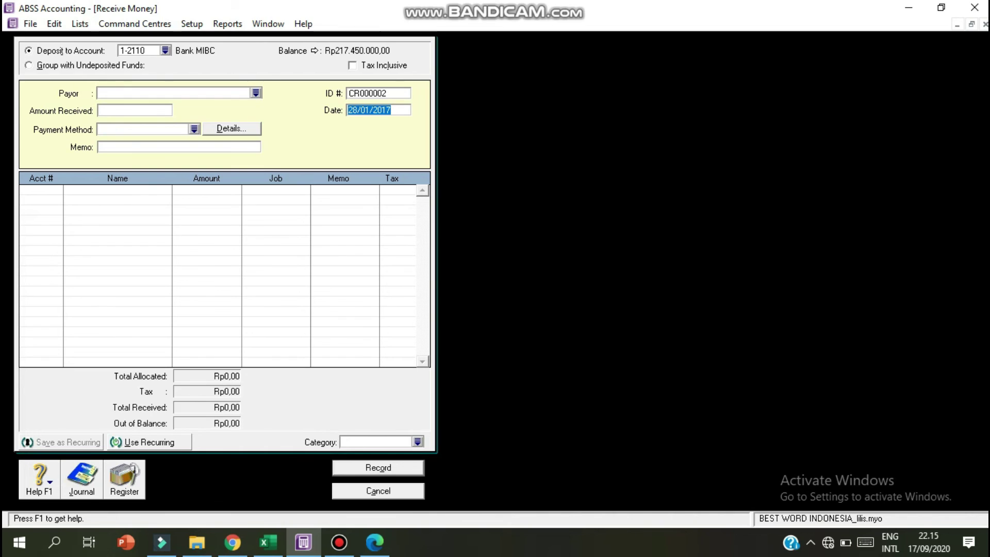
{"action": "key", "text": "Escape"}
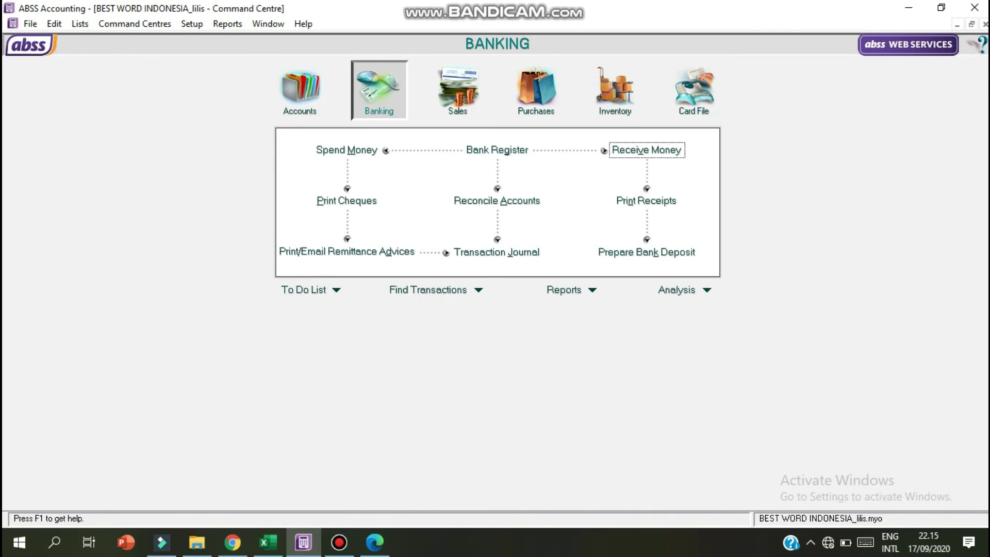